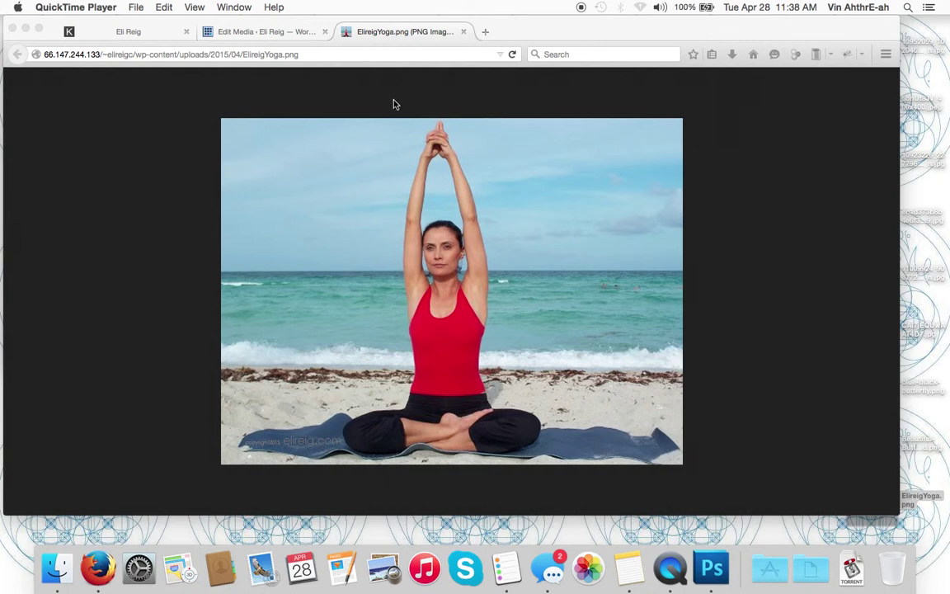
Bring the Firefox window with the yoga photo to the front.
{"action": "left_click", "coordinate": [130, 32]}
Preview and close the Spanish Mermaid photo in the Eli Reig gallery, then return to Photoshop.
{"action": "left_click", "coordinate": [130, 32]}
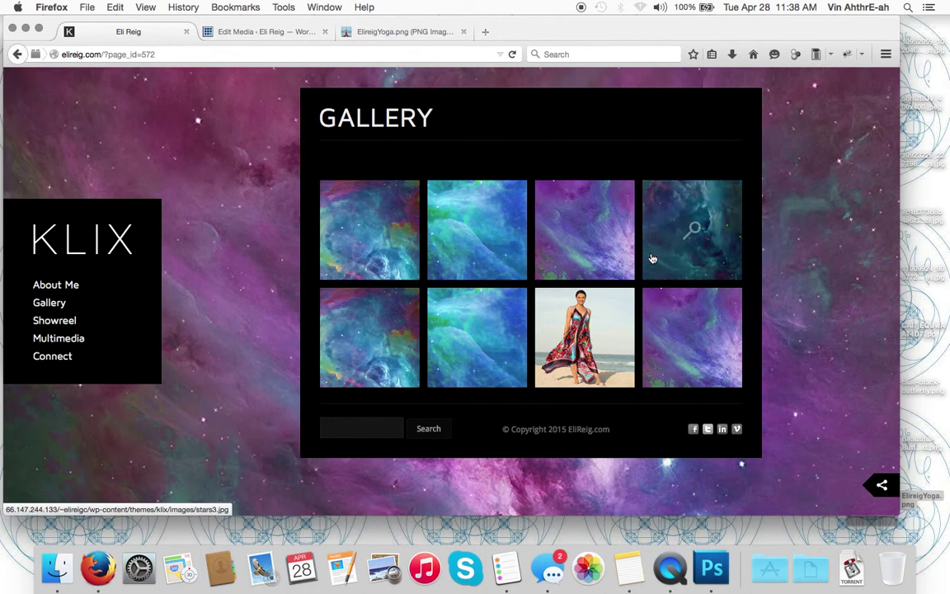
{"action": "left_click", "coordinate": [604, 333]}
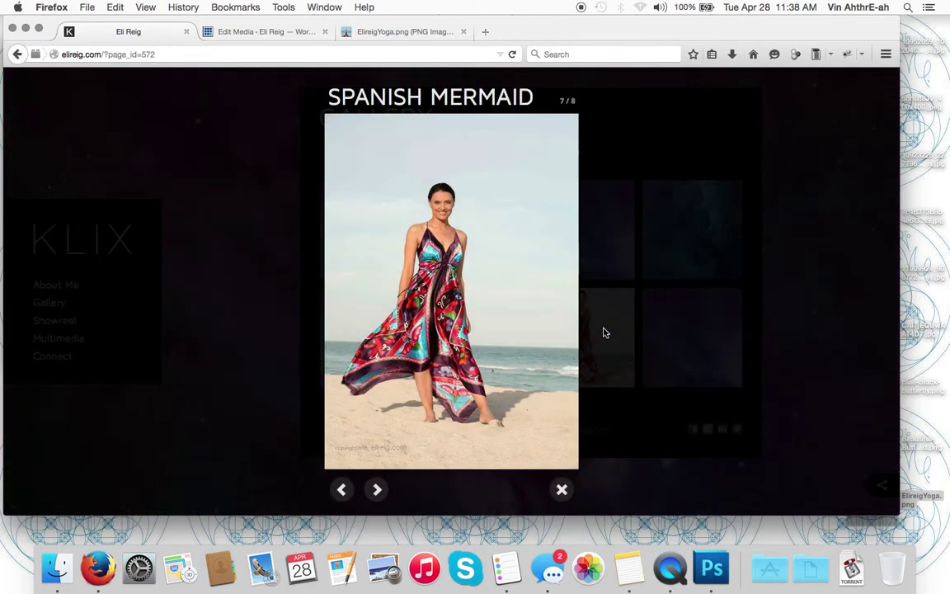
{"action": "left_click", "coordinate": [561, 491]}
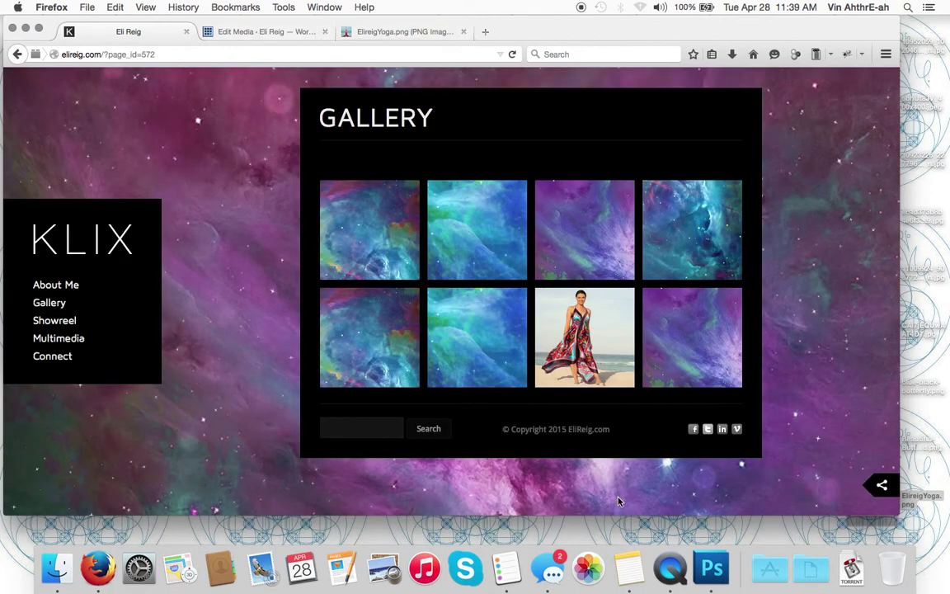
{"action": "left_click", "coordinate": [710, 565]}
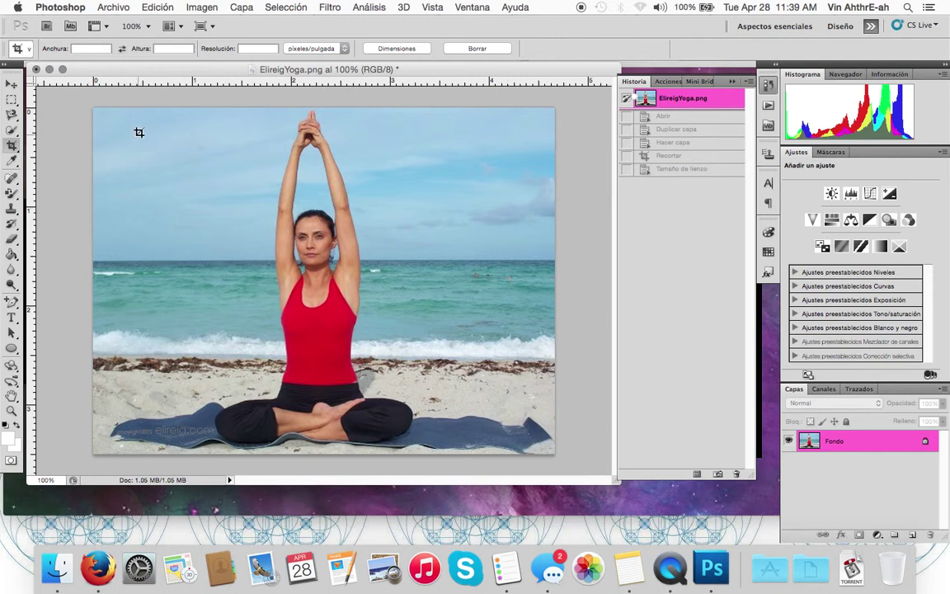
Convert the Fondo background into the editable layer Capa 0.
{"action": "right_click", "coordinate": [855, 440]}
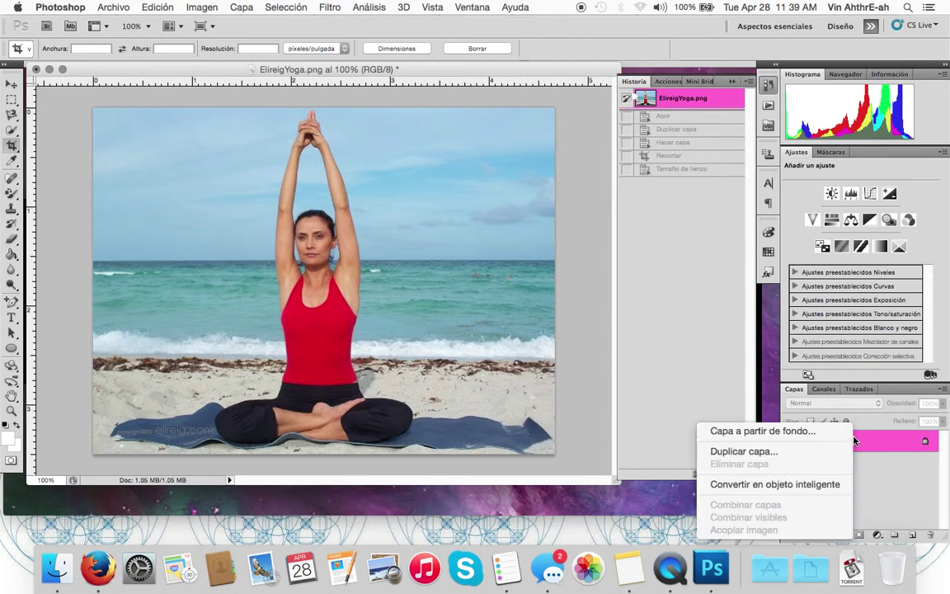
{"action": "left_click", "coordinate": [796, 433]}
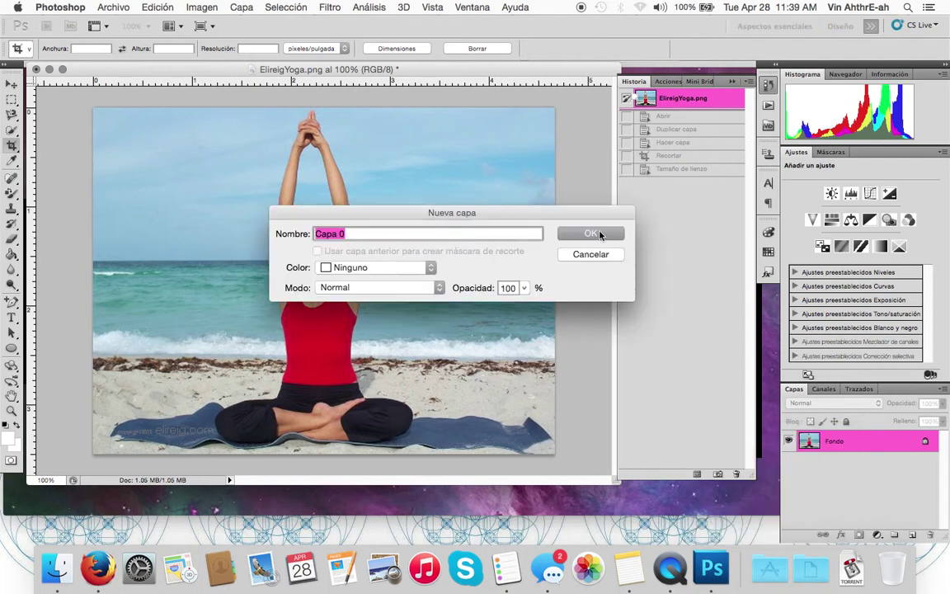
{"action": "left_click", "coordinate": [592, 235]}
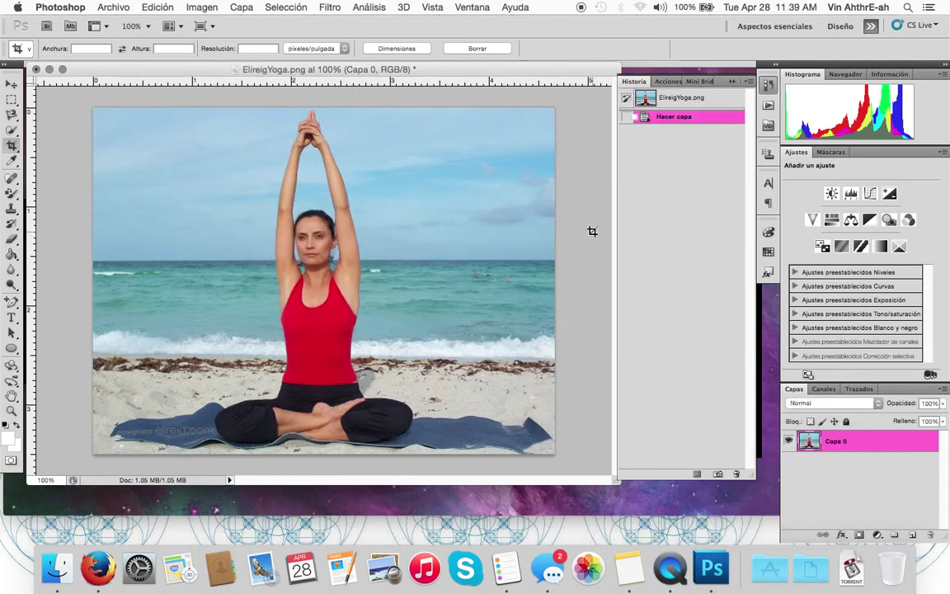
Duplicate Capa 0 as Capa 0 copia and hide the original Capa 0.
{"action": "right_click", "coordinate": [845, 443]}
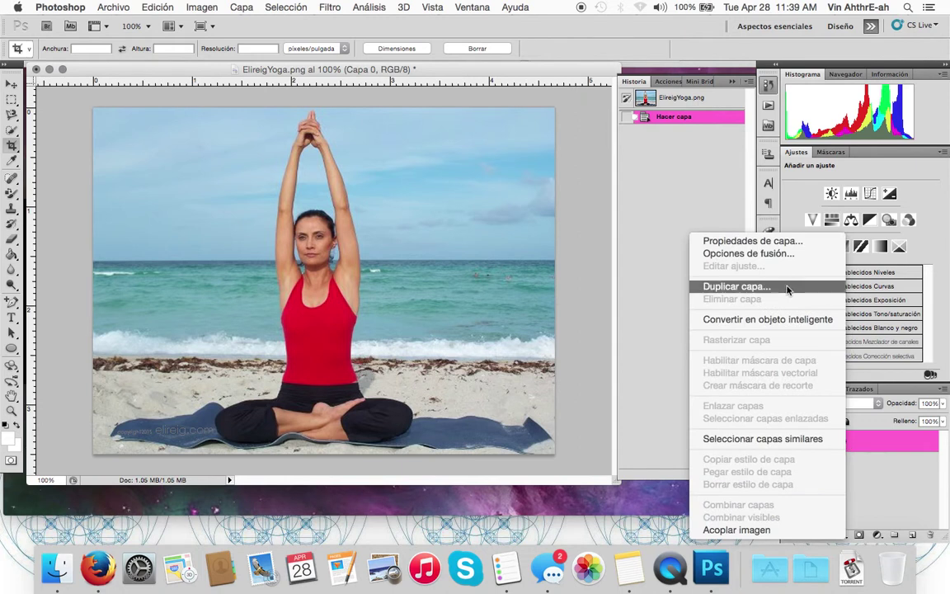
{"action": "left_click", "coordinate": [736, 286]}
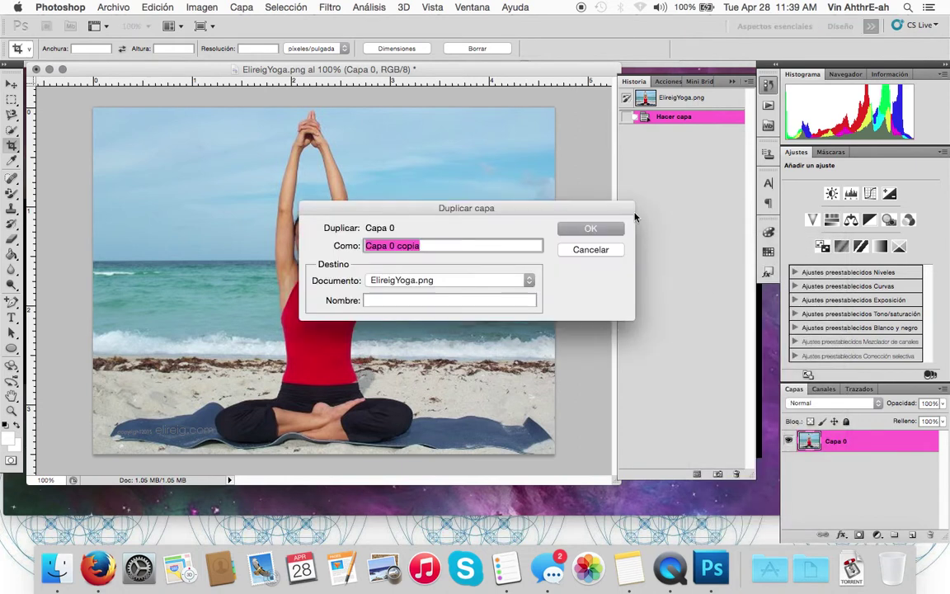
{"action": "left_click", "coordinate": [612, 227]}
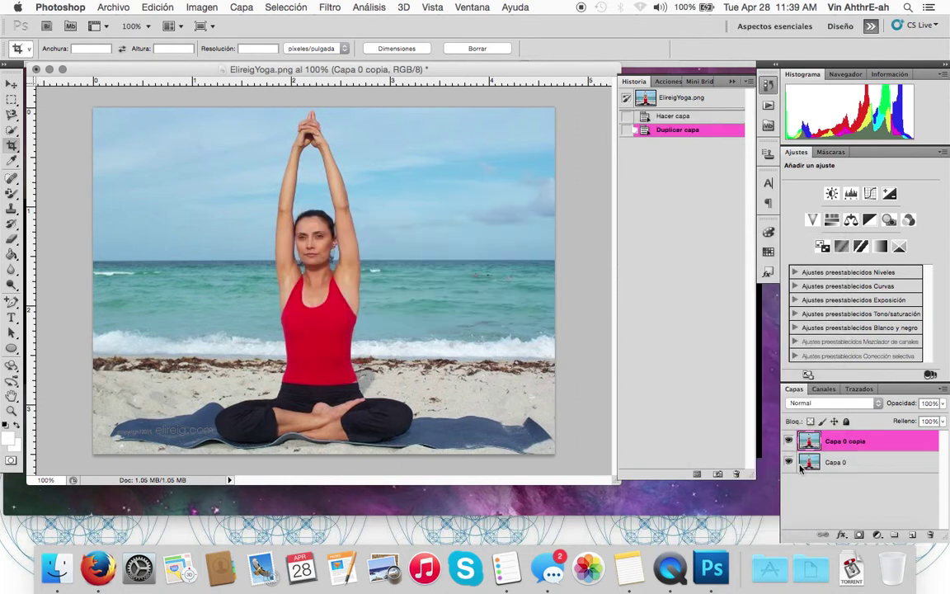
{"action": "left_click", "coordinate": [788, 462]}
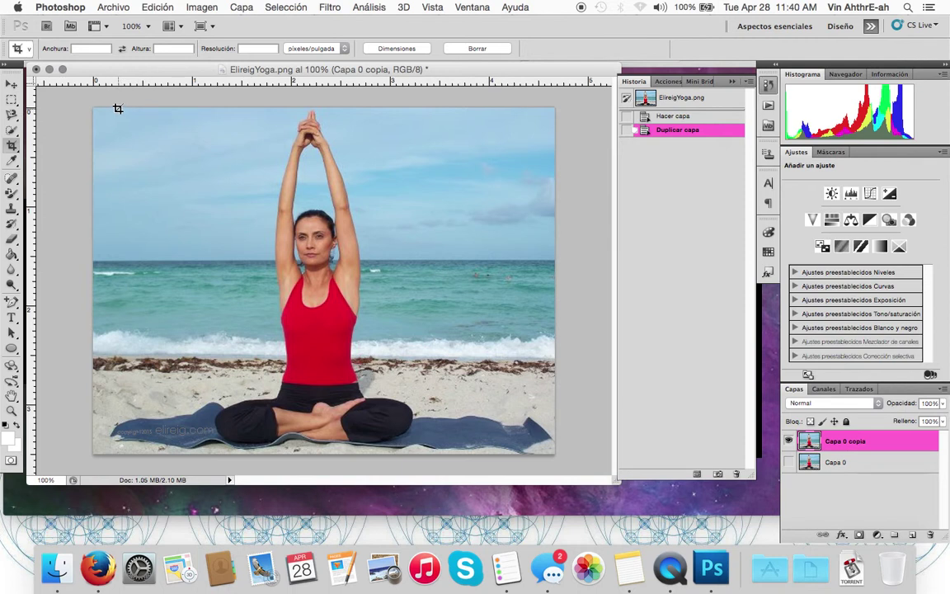
Crop the photo to a box around the woman, widening the left edge slightly.
{"action": "mouse_move", "coordinate": [117, 108]}
{"action": "left_mouse_down"}
{"action": "mouse_move", "coordinate": [271, 445]}
{"action": "mouse_move", "coordinate": [525, 451]}
{"action": "mouse_move", "coordinate": [498, 453]}
{"action": "mouse_move", "coordinate": [506, 456]}
{"action": "left_mouse_up"}
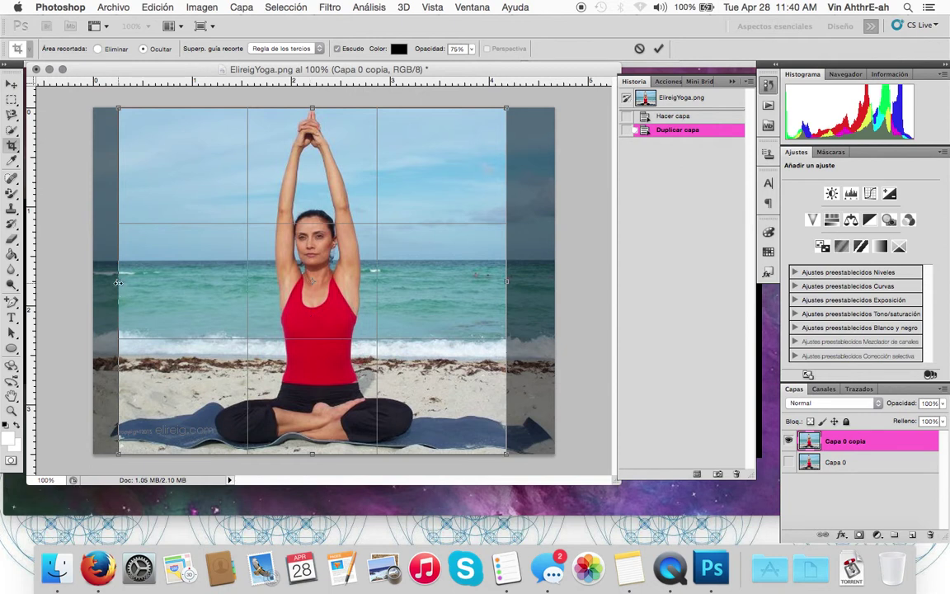
{"action": "left_click_drag", "start_coordinate": [117, 282], "coordinate": [118, 282]}
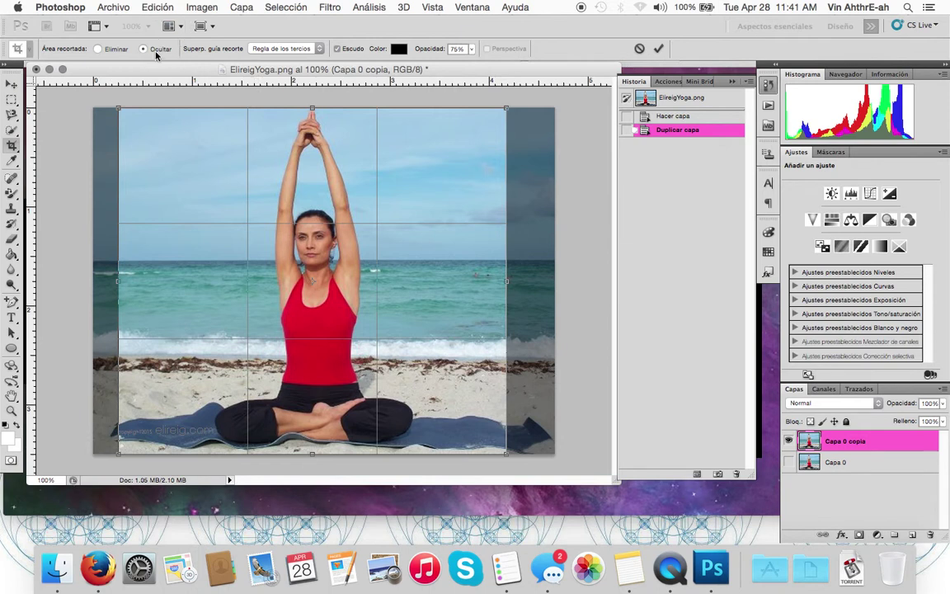
{"action": "left_click", "coordinate": [12, 151]}
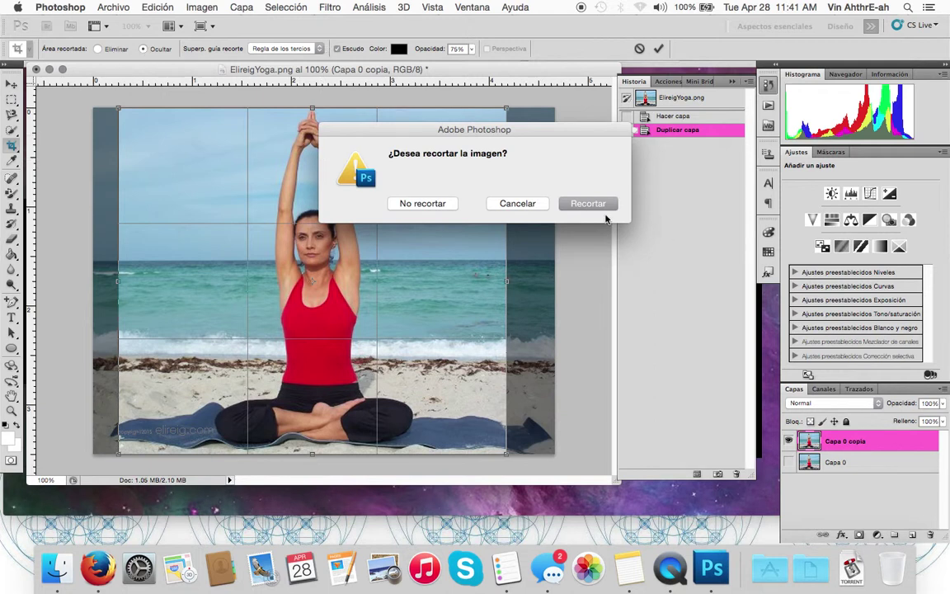
{"action": "left_click", "coordinate": [582, 204]}
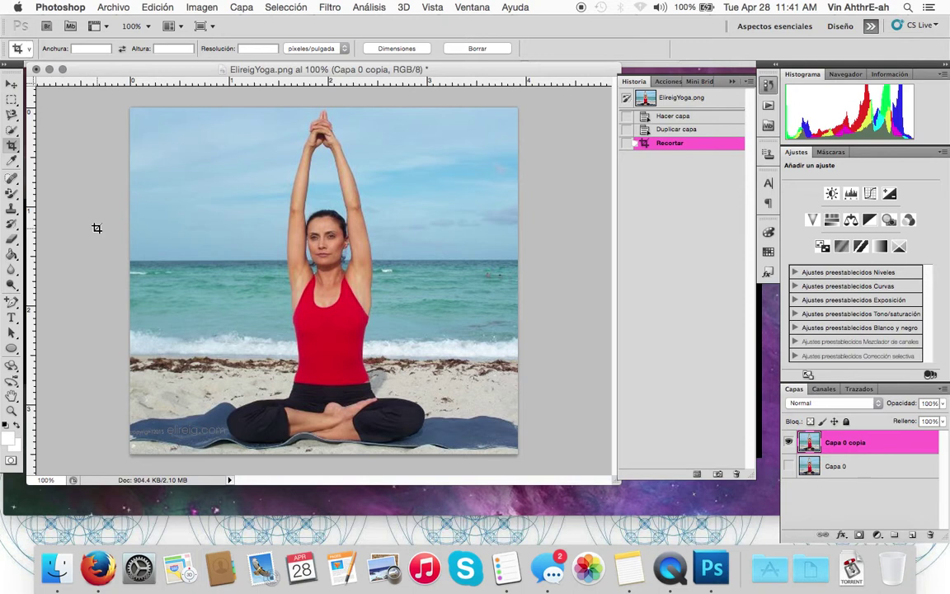
Cut the canvas to 525 px wide with a left-middle anchor, then undo it back to the crop.
{"action": "left_click", "coordinate": [201, 8]}
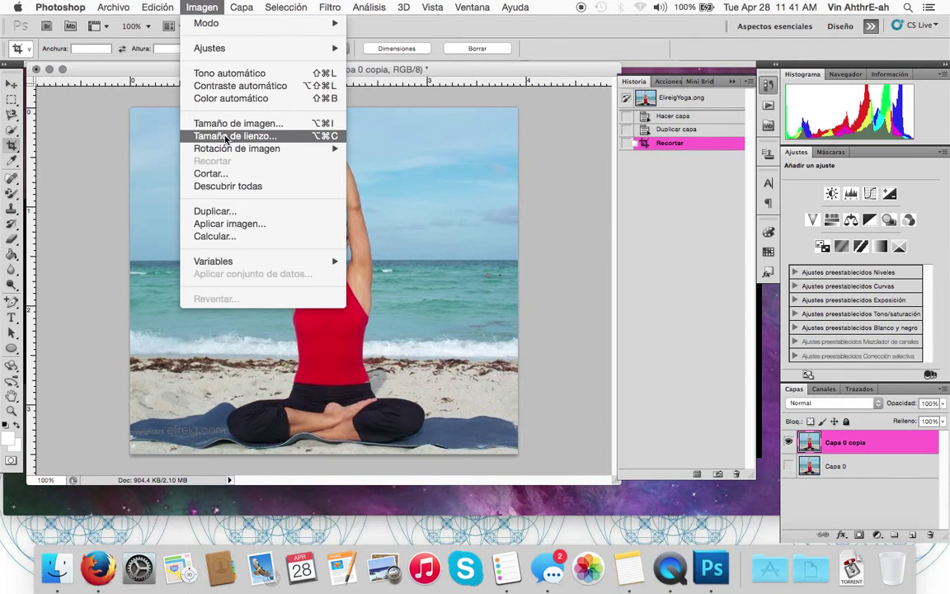
{"action": "left_click", "coordinate": [225, 137]}
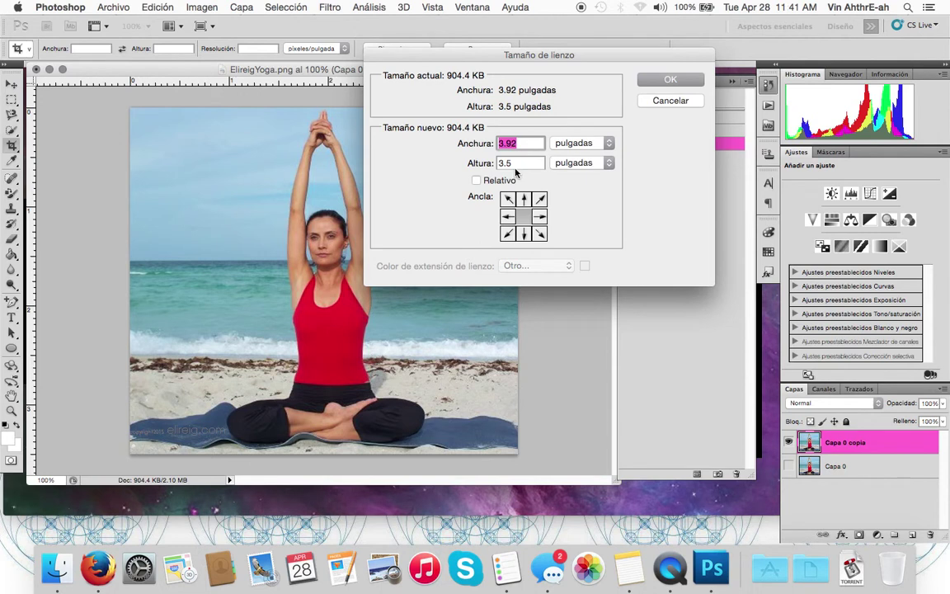
{"action": "left_click", "coordinate": [581, 143]}
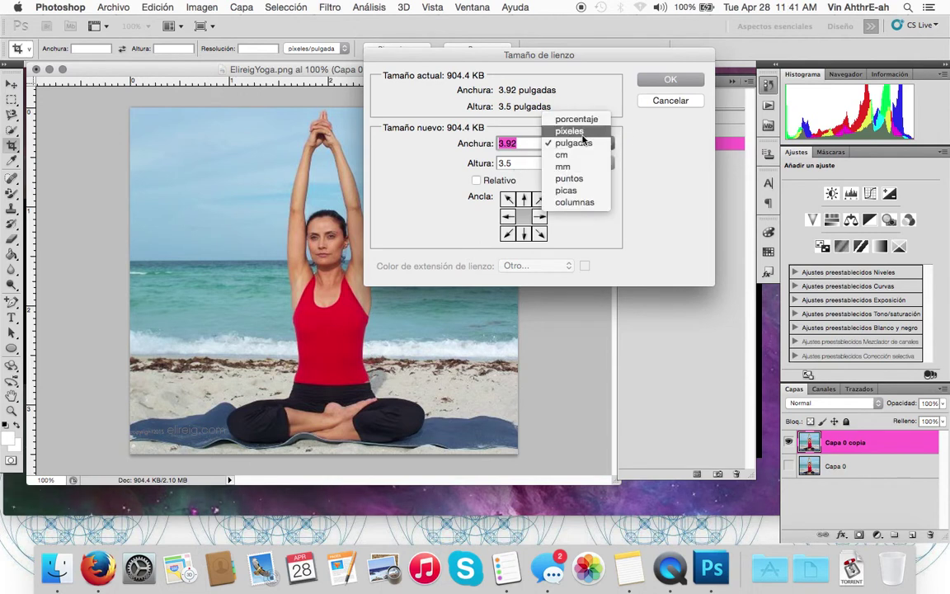
{"action": "left_click", "coordinate": [582, 132]}
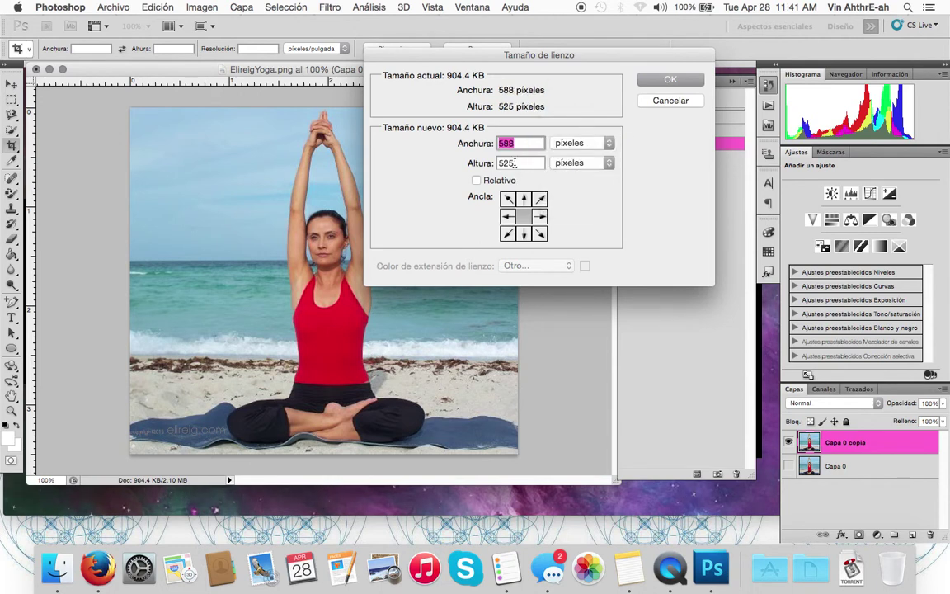
{"action": "left_click", "coordinate": [507, 217]}
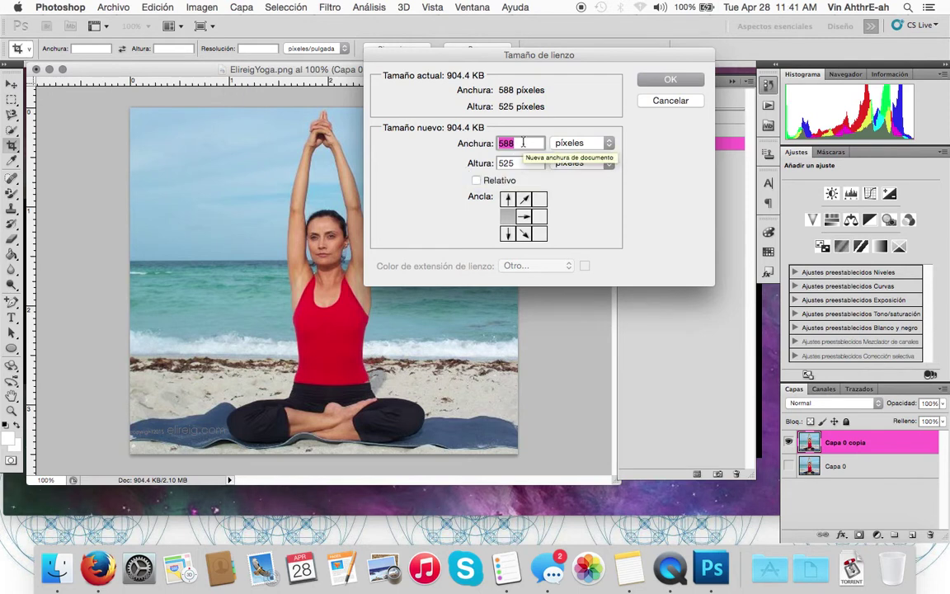
{"action": "type", "text": "525"}
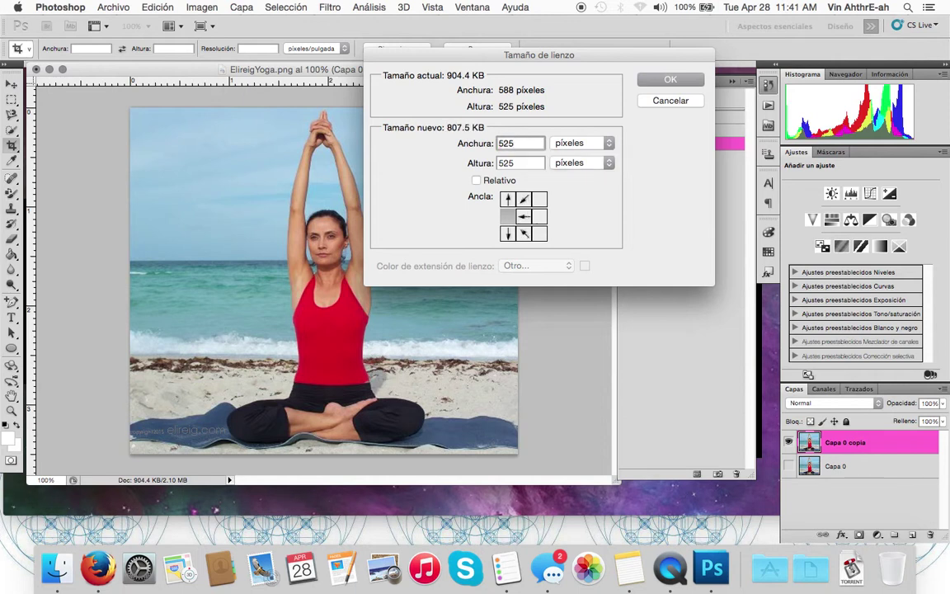
{"action": "key", "text": "Return"}
{"action": "left_click", "coordinate": [563, 203]}
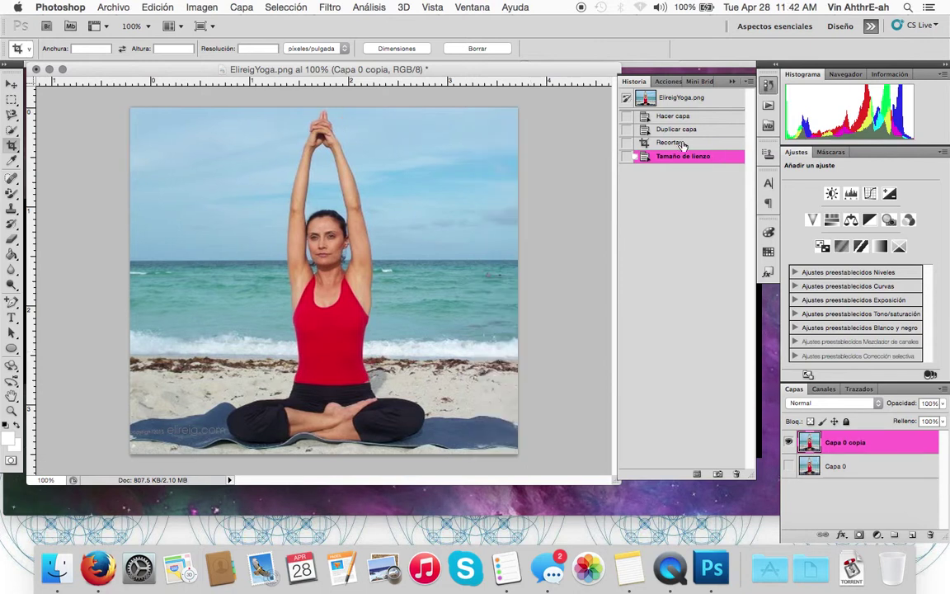
{"action": "left_click", "coordinate": [683, 145]}
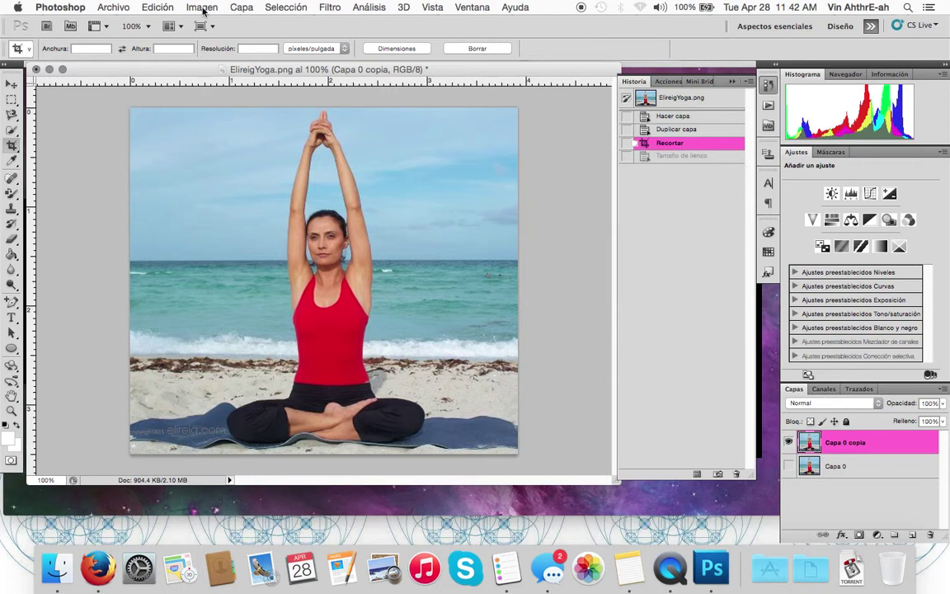
Set the canvas to a centred 3.5-inch square with Tamaño de lienzo, accepting the crop.
{"action": "left_click", "coordinate": [203, 8]}
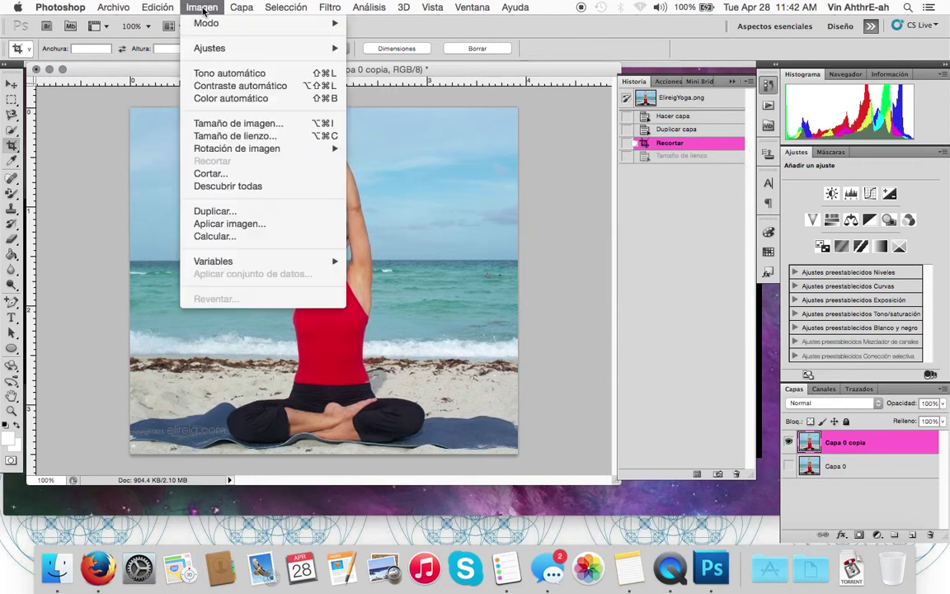
{"action": "left_click", "coordinate": [233, 137]}
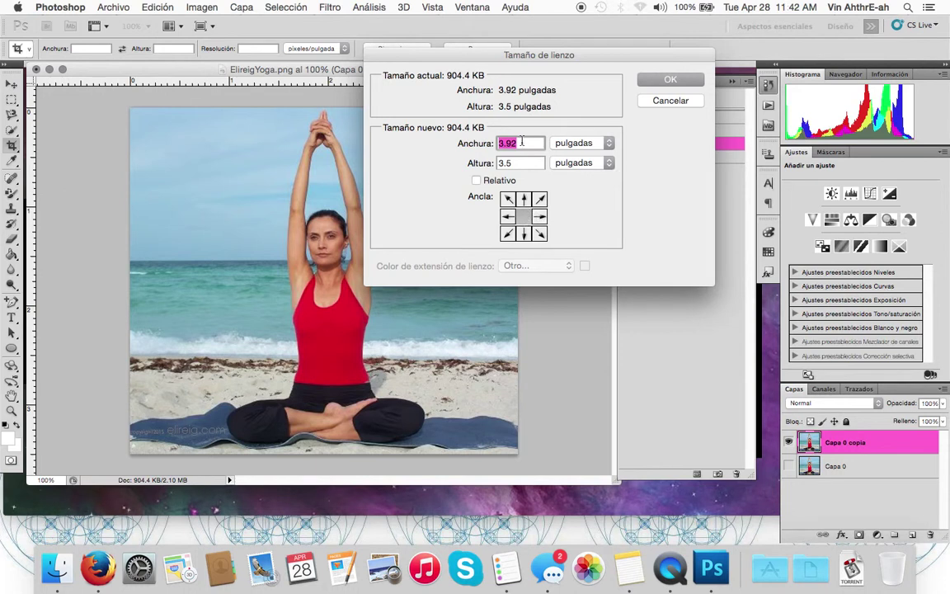
{"action": "type", "text": "3.5"}
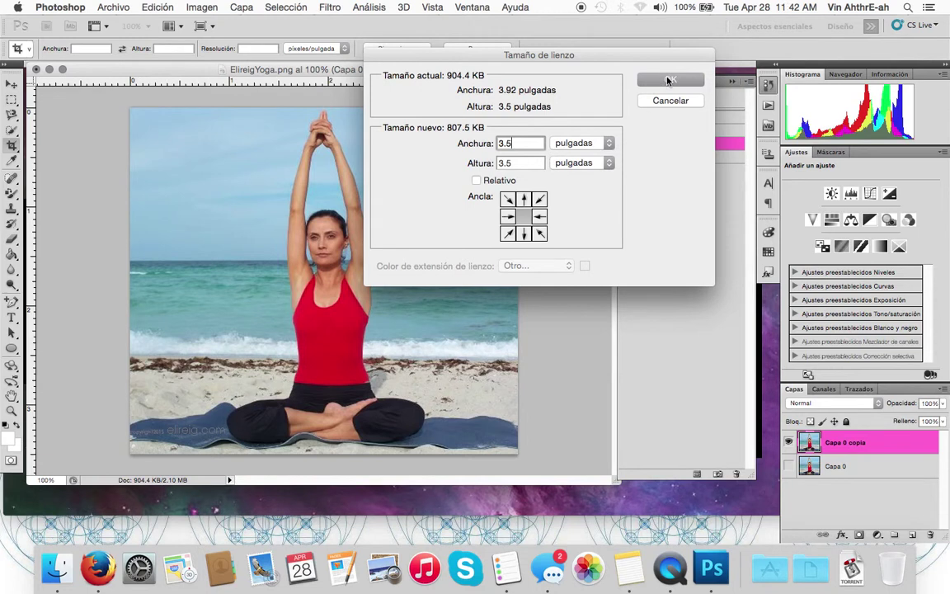
{"action": "key", "text": "Return"}
{"action": "left_click", "coordinate": [560, 205]}
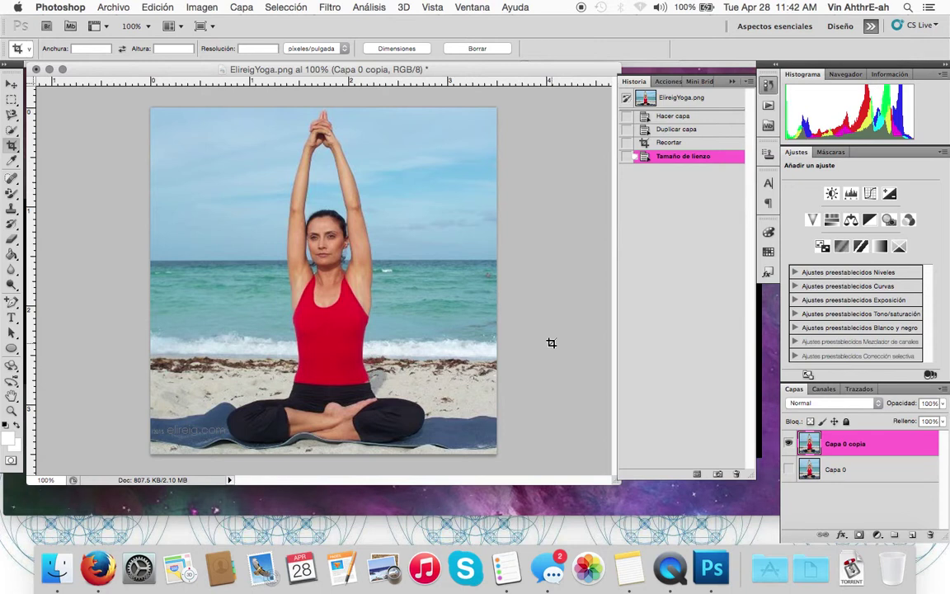
{"action": "left_click", "coordinate": [201, 8]}
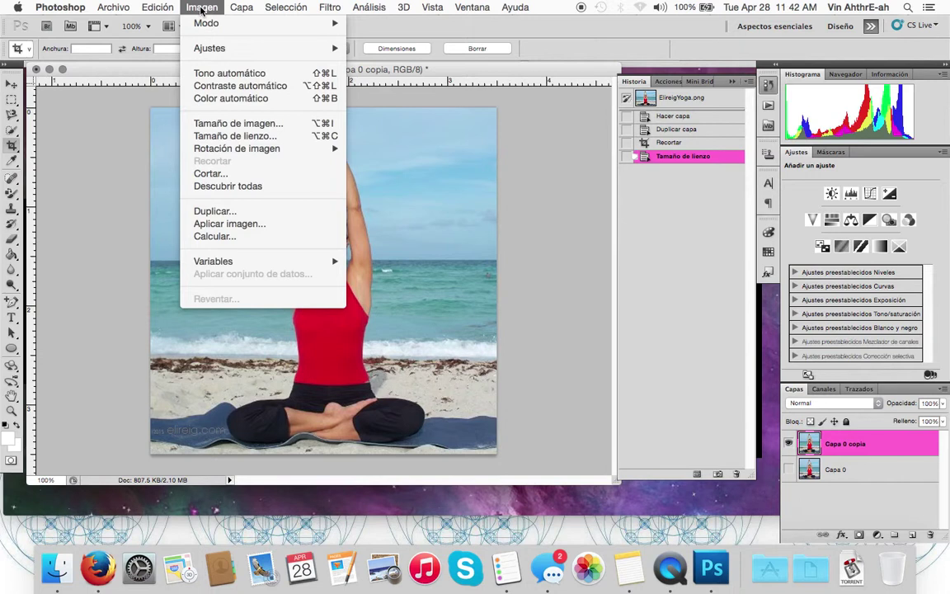
Resample the image to 200 pixels wide in Tamaño de imagen, keeping proportions and pixel units.
{"action": "left_click", "coordinate": [220, 124]}
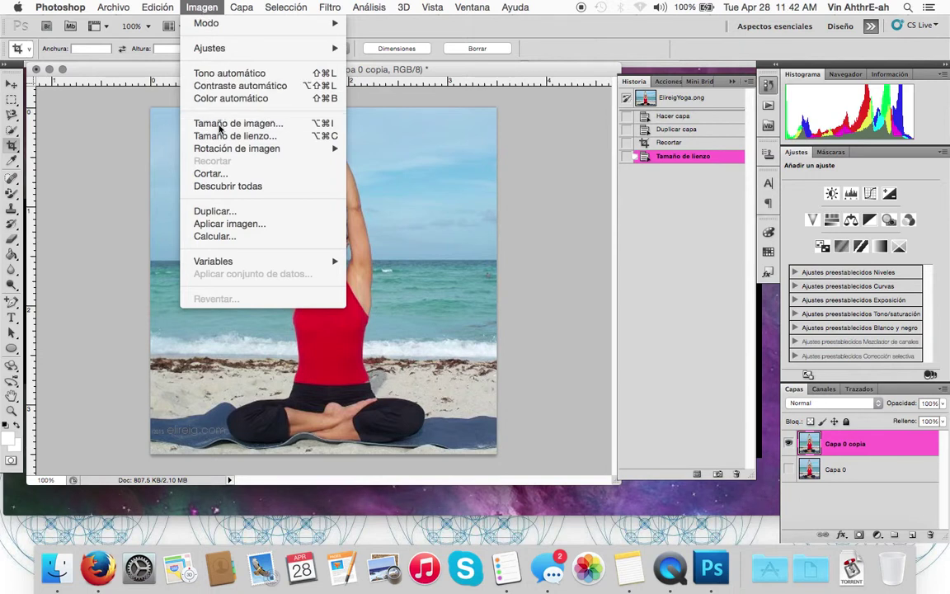
{"action": "left_click", "coordinate": [544, 140]}
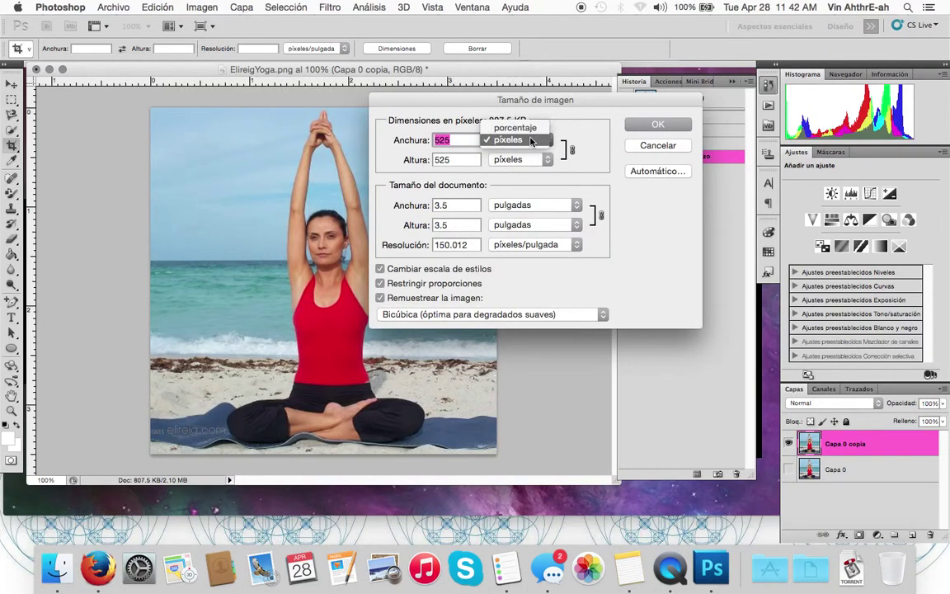
{"action": "left_click", "coordinate": [532, 144]}
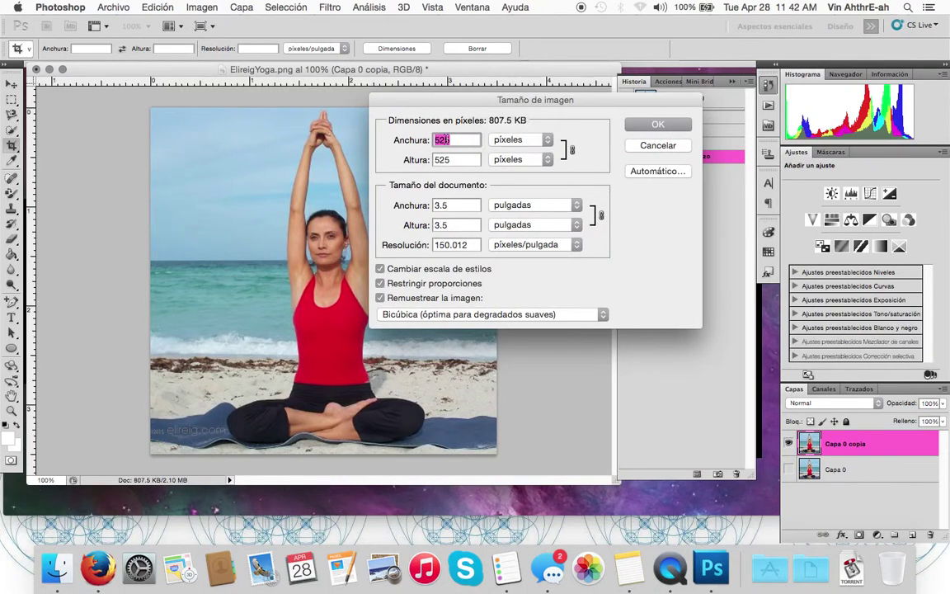
{"action": "type", "text": "200"}
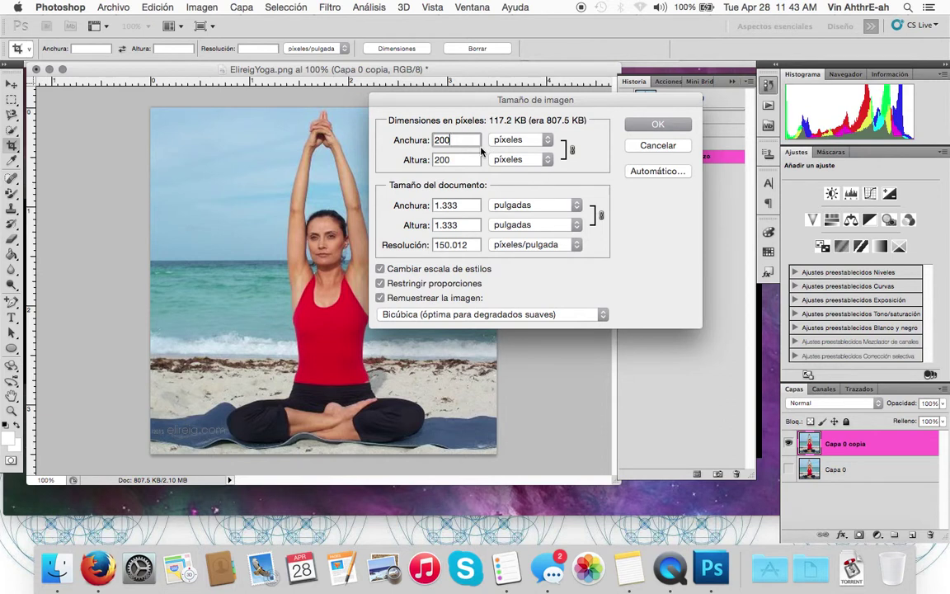
{"action": "left_click", "coordinate": [666, 128]}
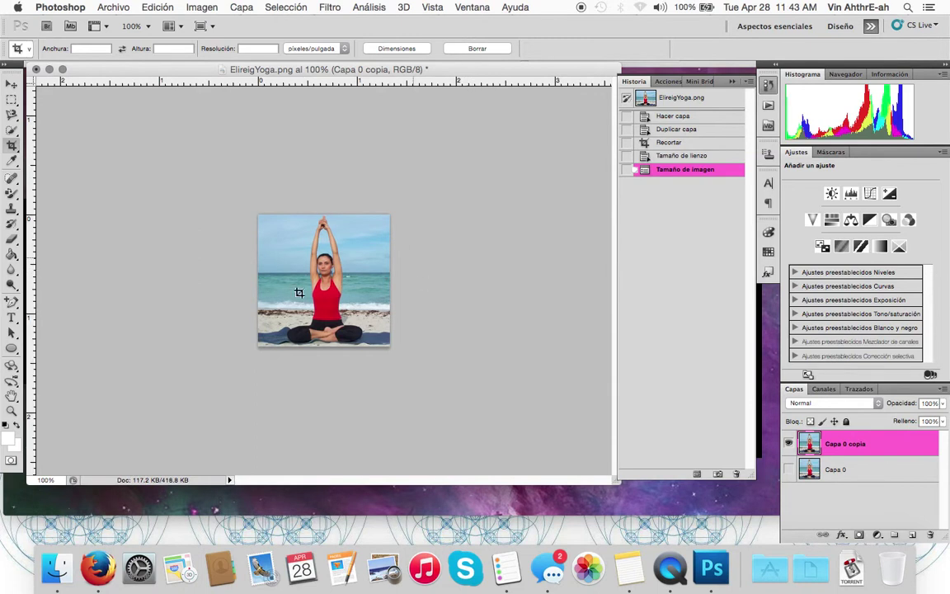
Open Archivo > Guardar como for saving the thumbnail as ElireigYoga.psd.
{"action": "left_click", "coordinate": [108, 10]}
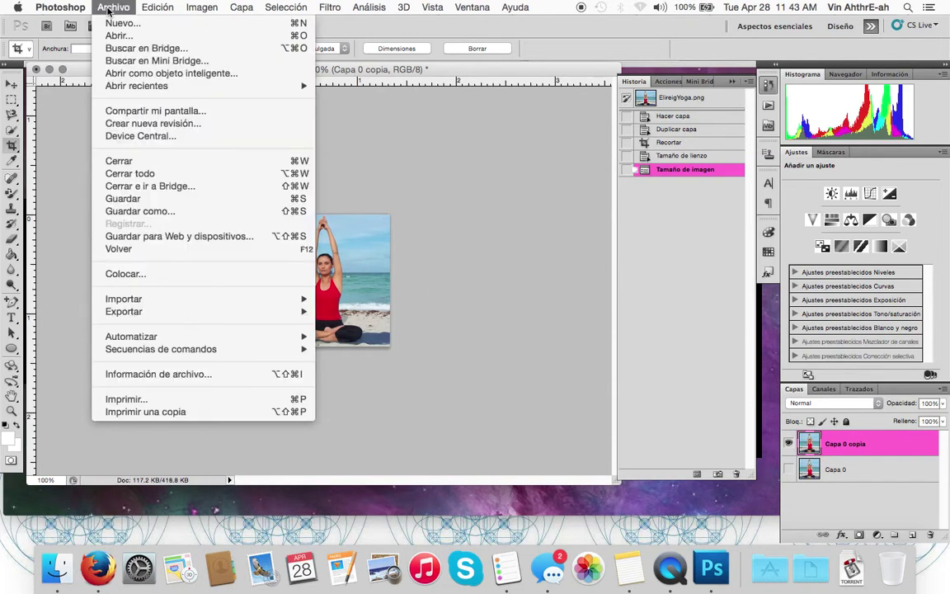
{"action": "left_click", "coordinate": [164, 211]}
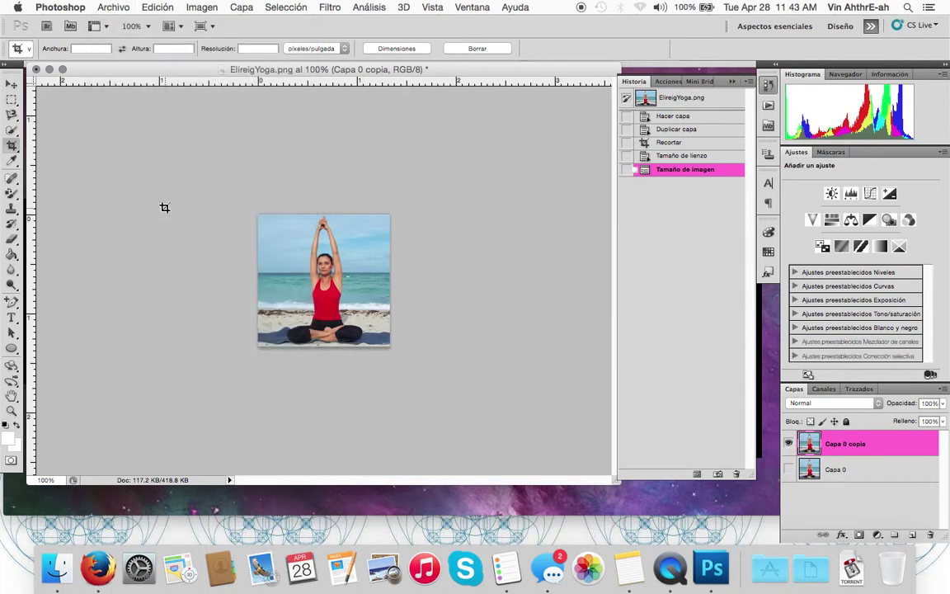